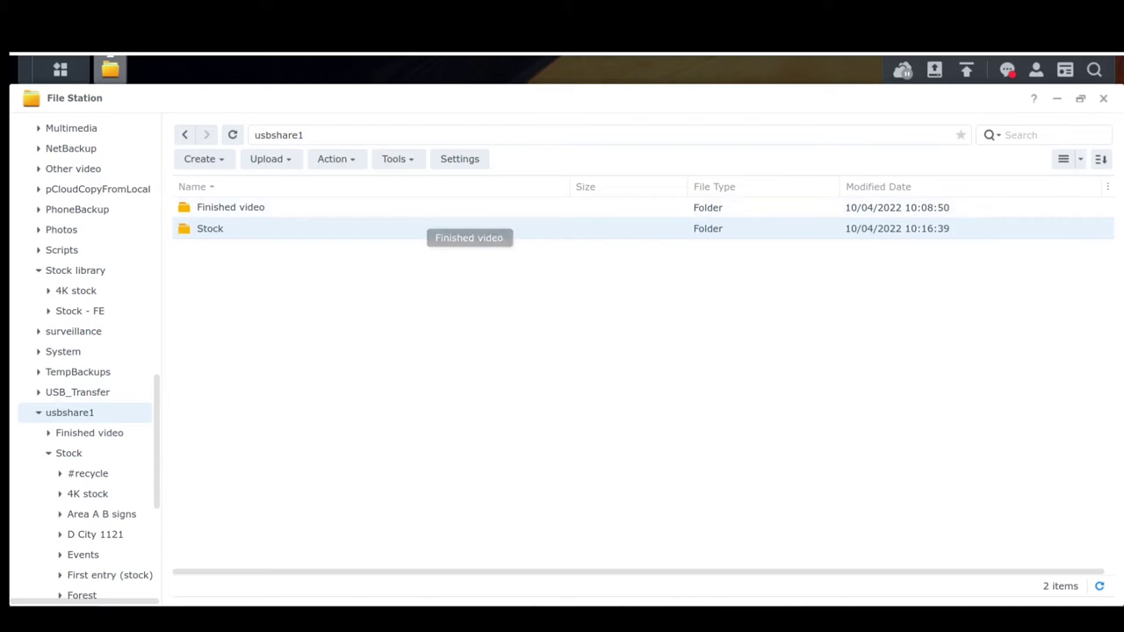
# Open Stock, step back up to usbshare1, then reopen Stock to list its 218 items.
pyautogui.doubleClick(439, 230)
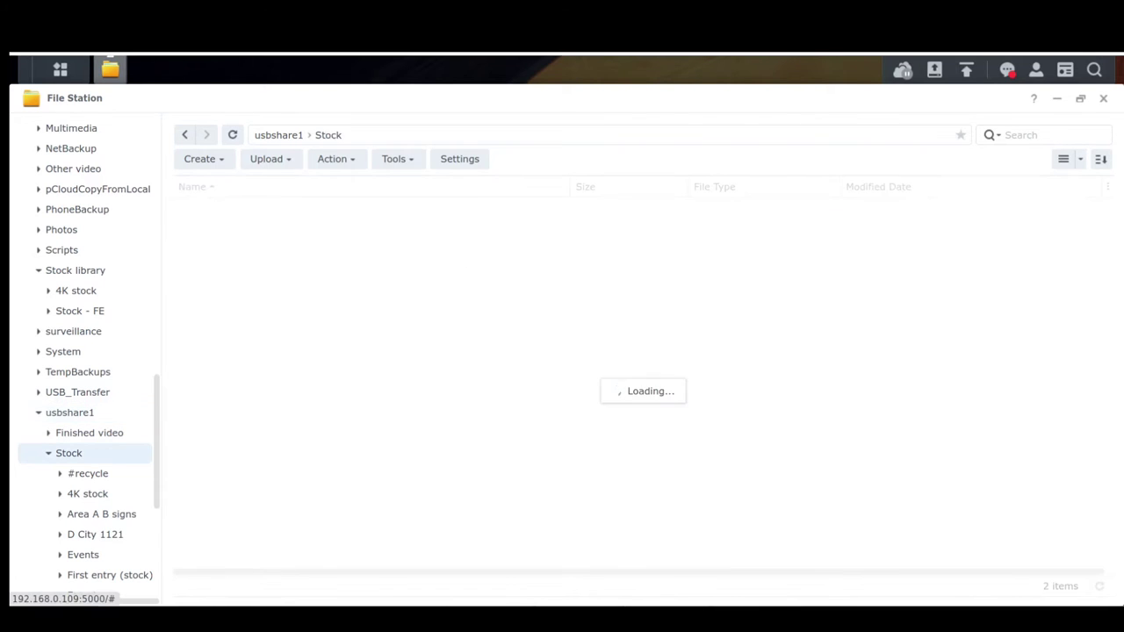
pyautogui.press('BackSpace')
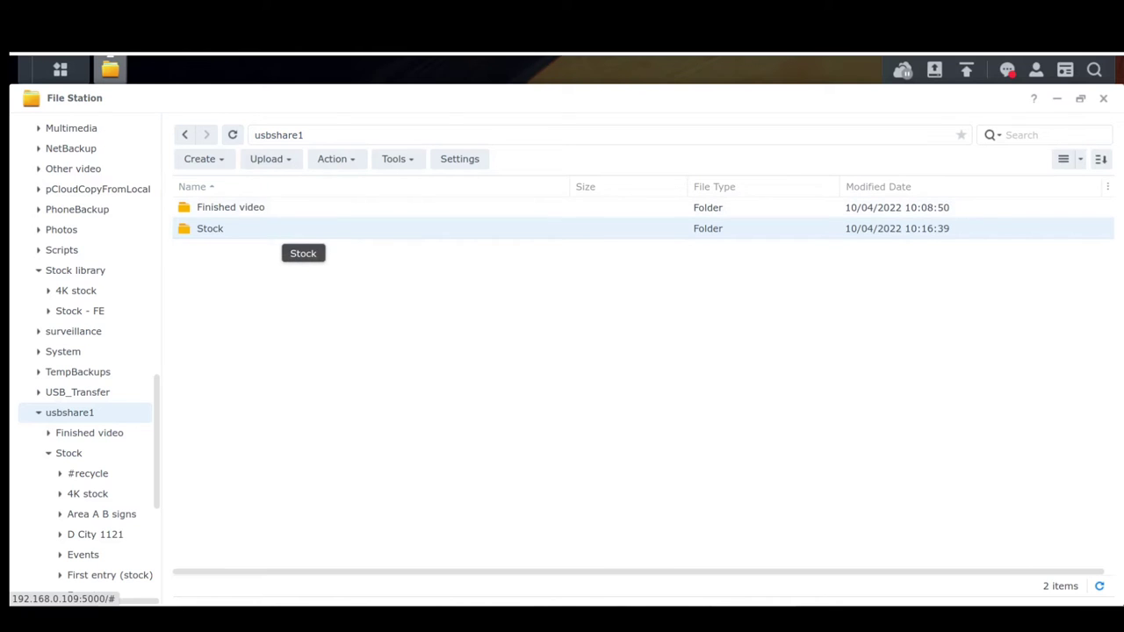
pyautogui.doubleClick(283, 230)
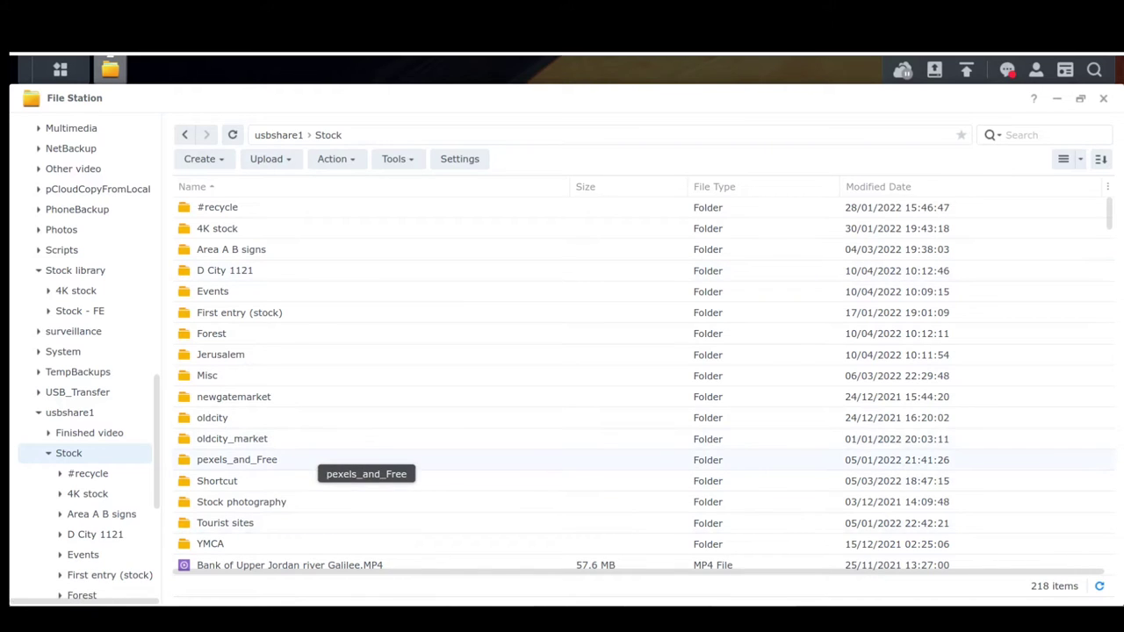
pyautogui.doubleClick(307, 459)
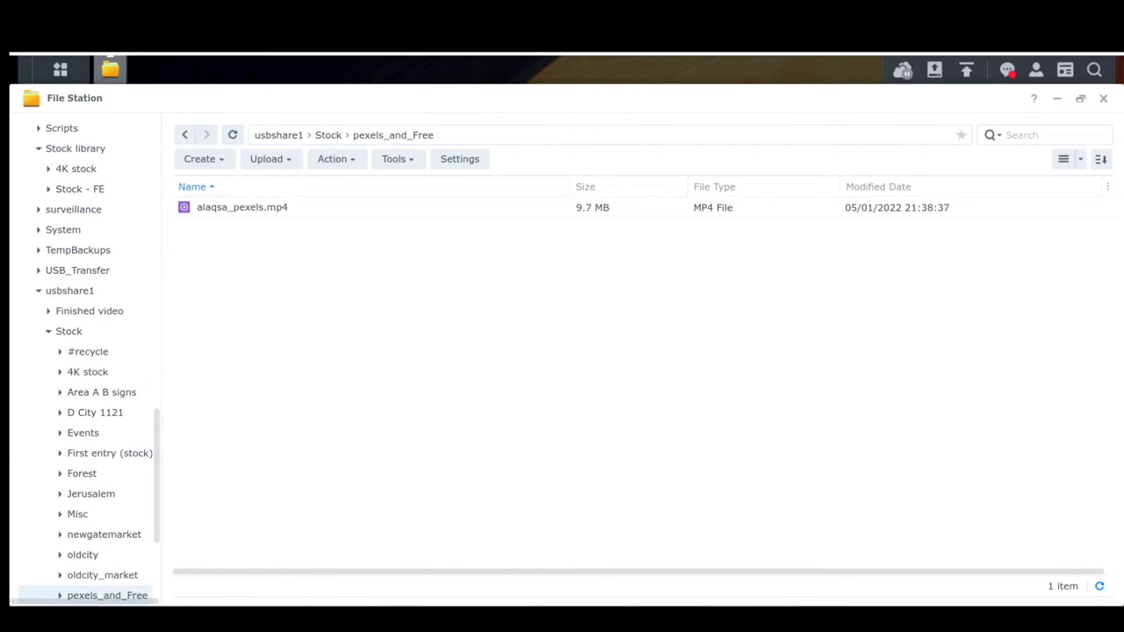
pyautogui.click(329, 135)
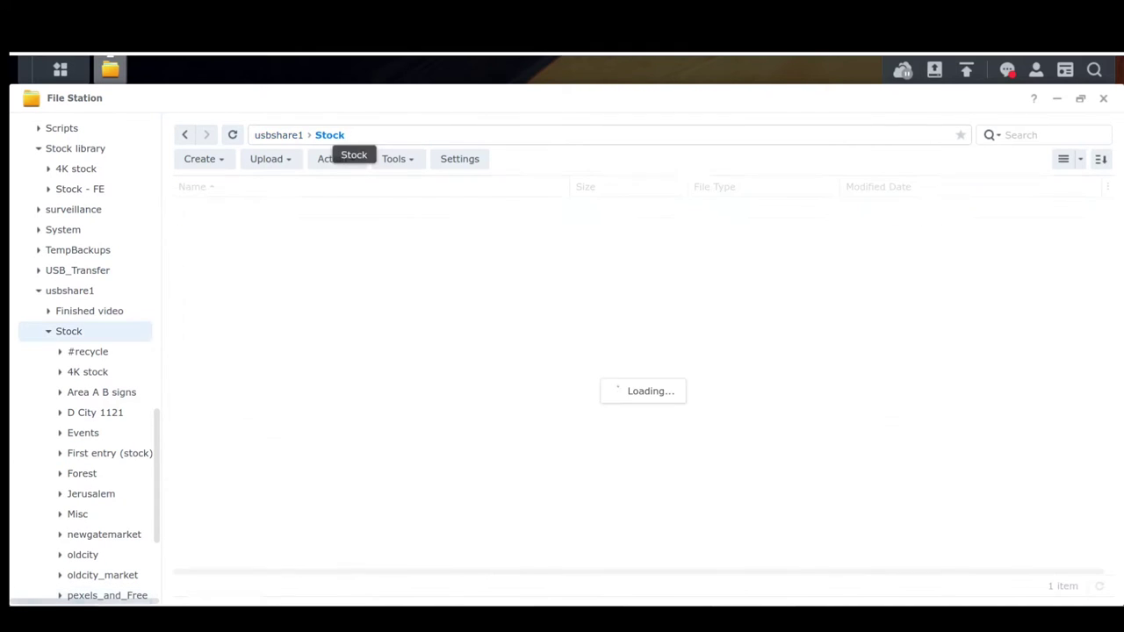
pyautogui.scroll(5, 303, 391)
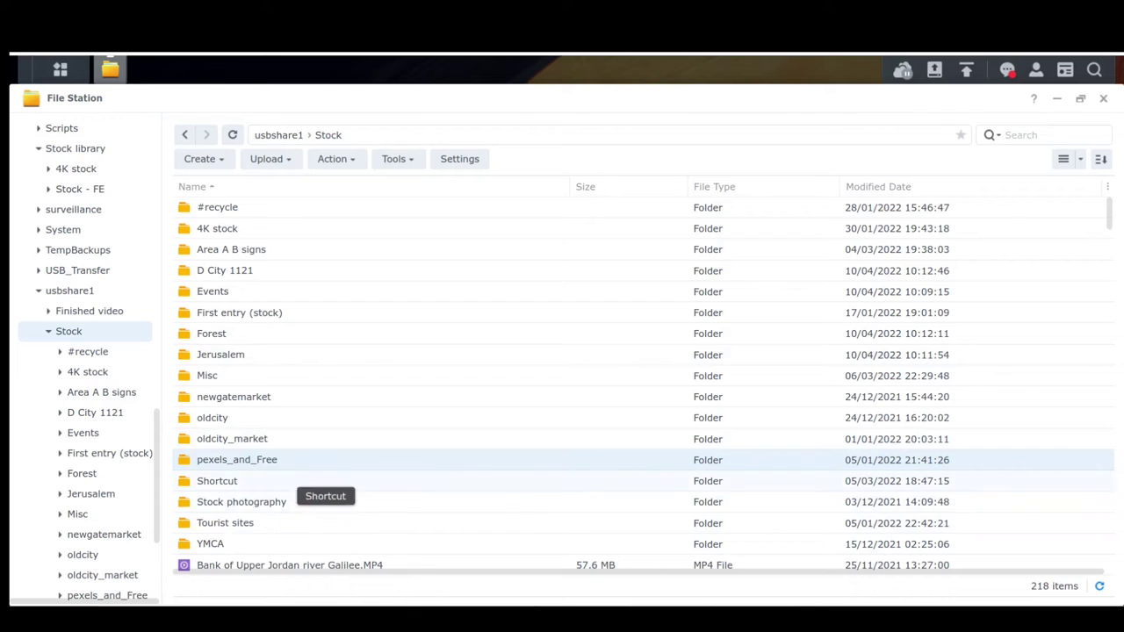
pyautogui.doubleClick(368, 460)
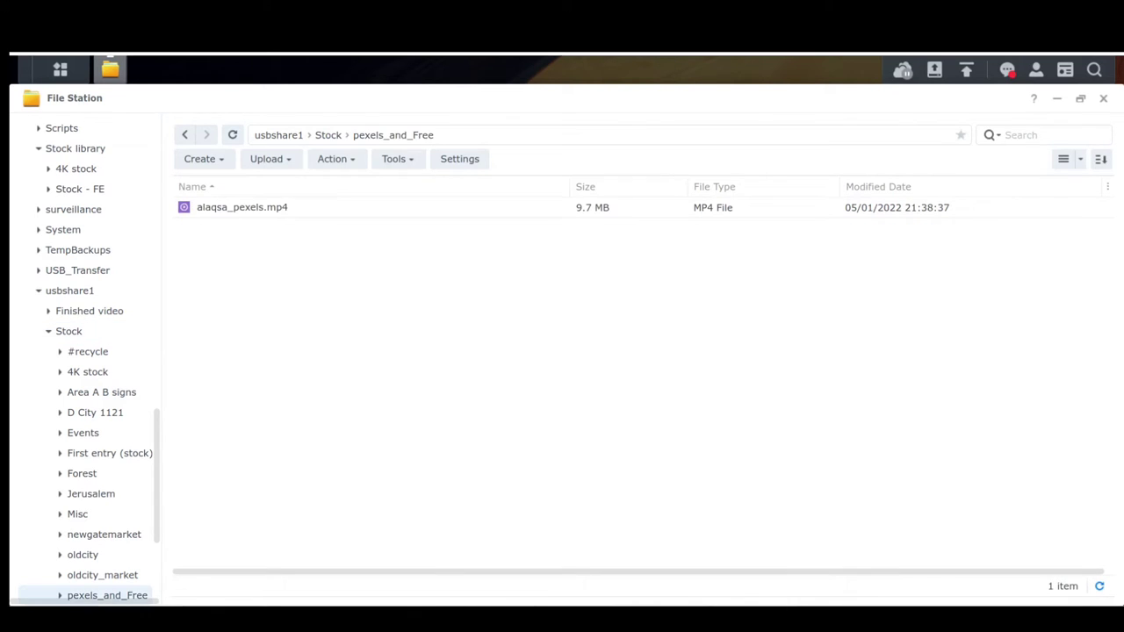
pyautogui.click(334, 134)
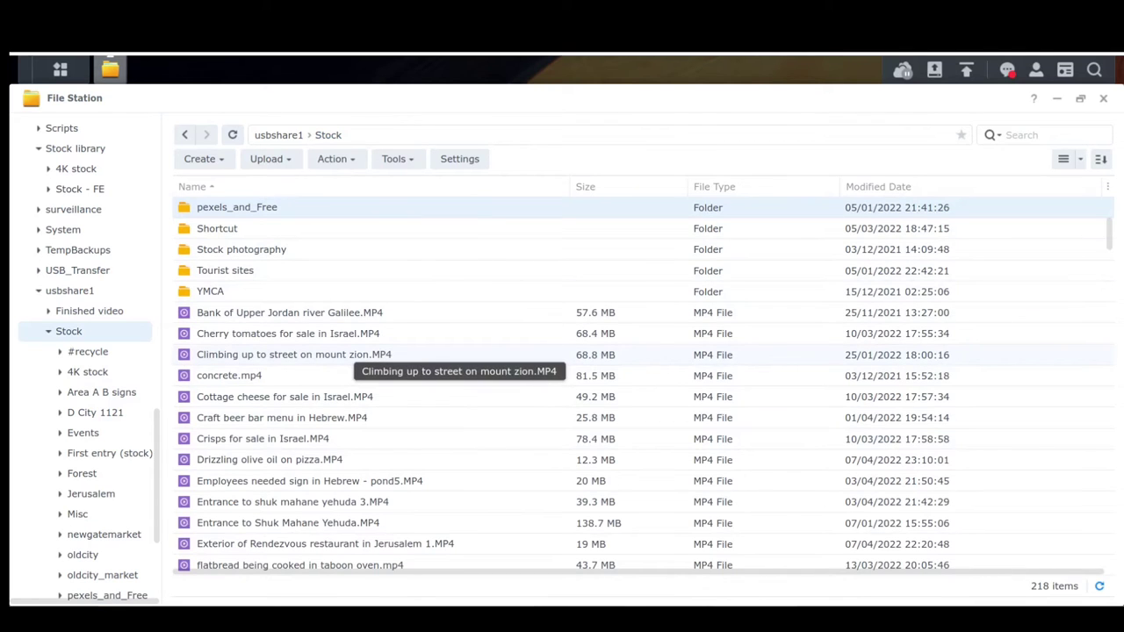
pyautogui.scroll(5, 430, 386)
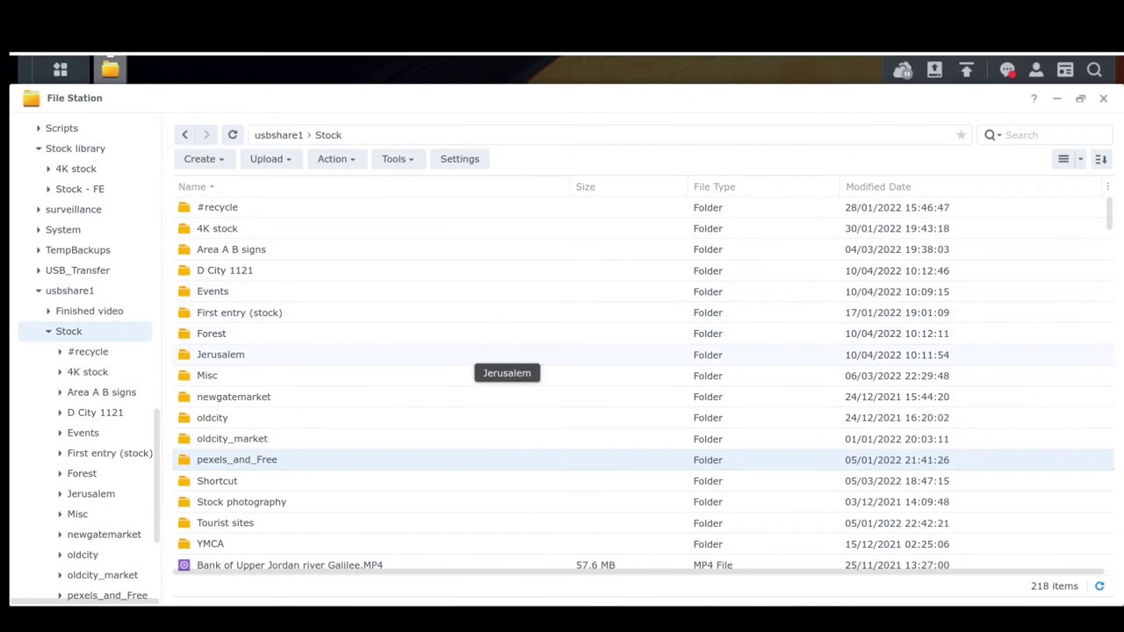
# Scroll through the Stock listing and return to the top of the list.
pyautogui.scroll(-10, 491, 356)
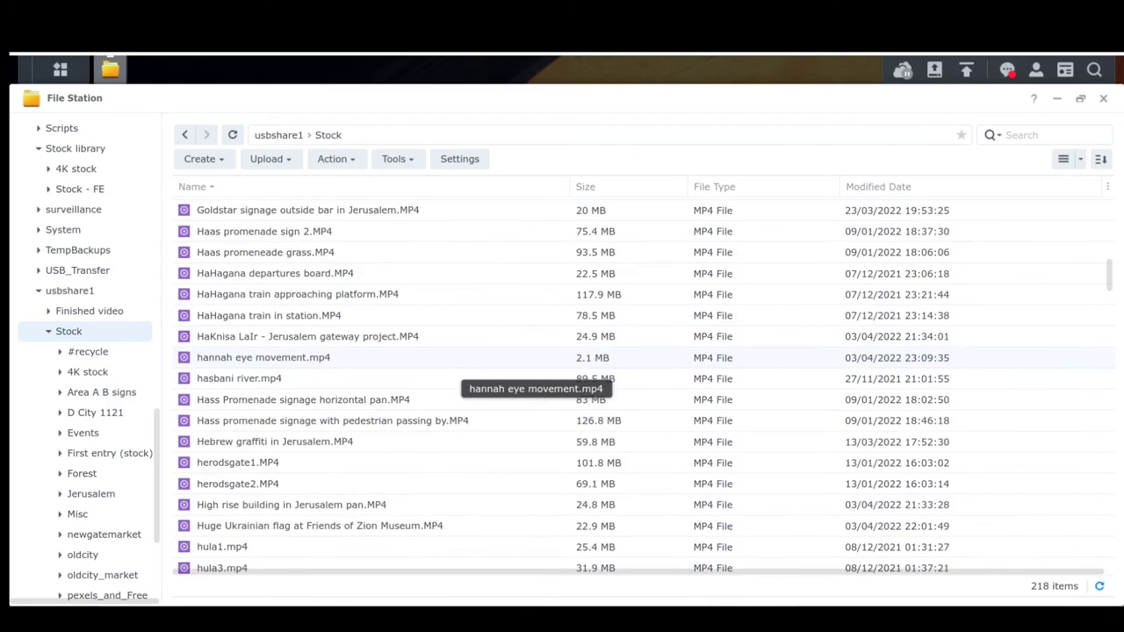
pyautogui.scroll(7, 496, 379)
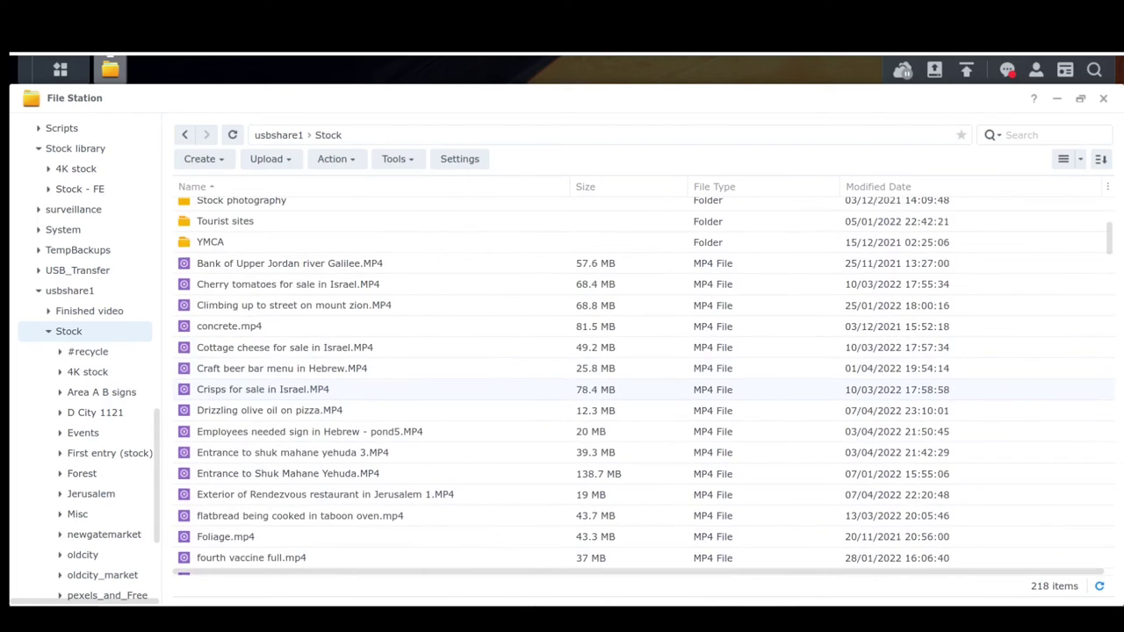
pyautogui.scroll(-5, 527, 413)
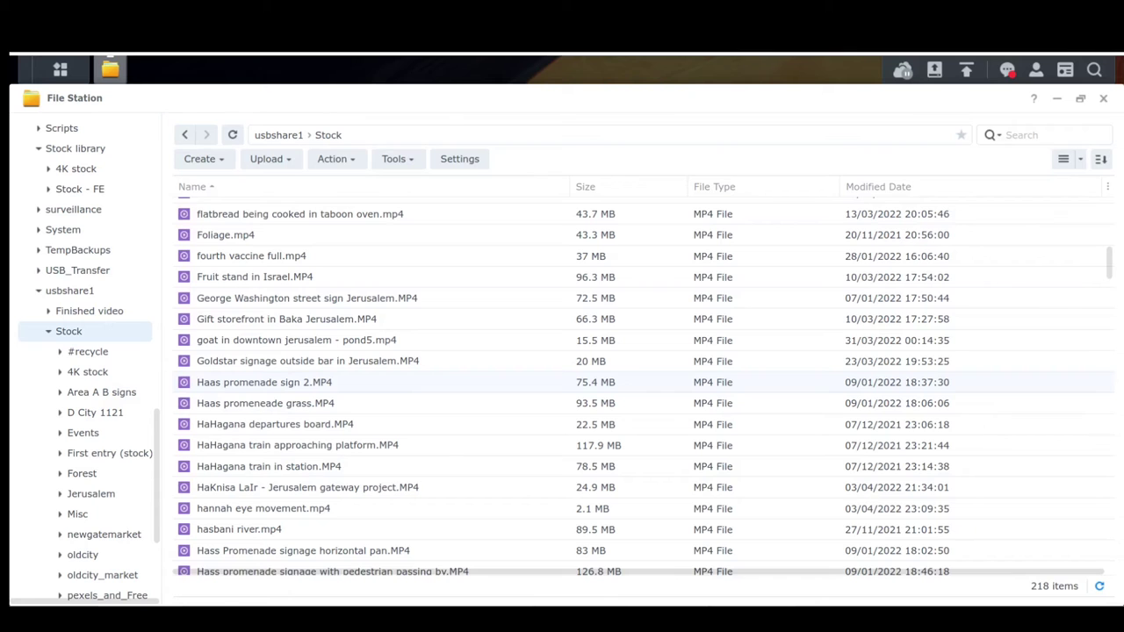
pyautogui.scroll(15, 351, 224)
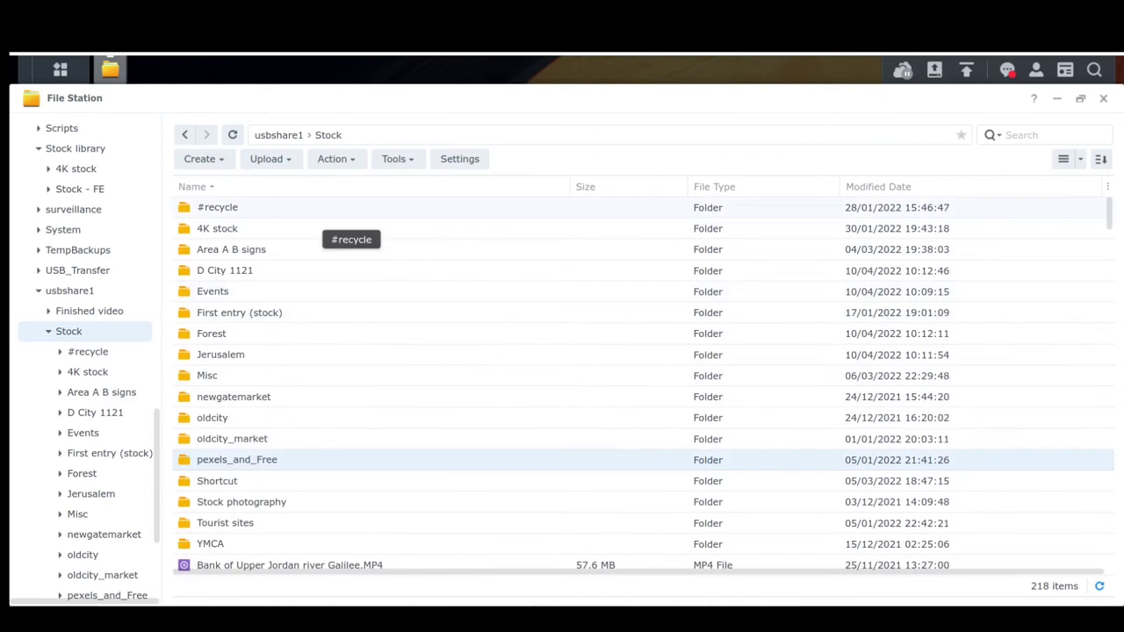
# Create a new folder named 'Haas promenade 0122' in Stock.
pyautogui.click(200, 159)
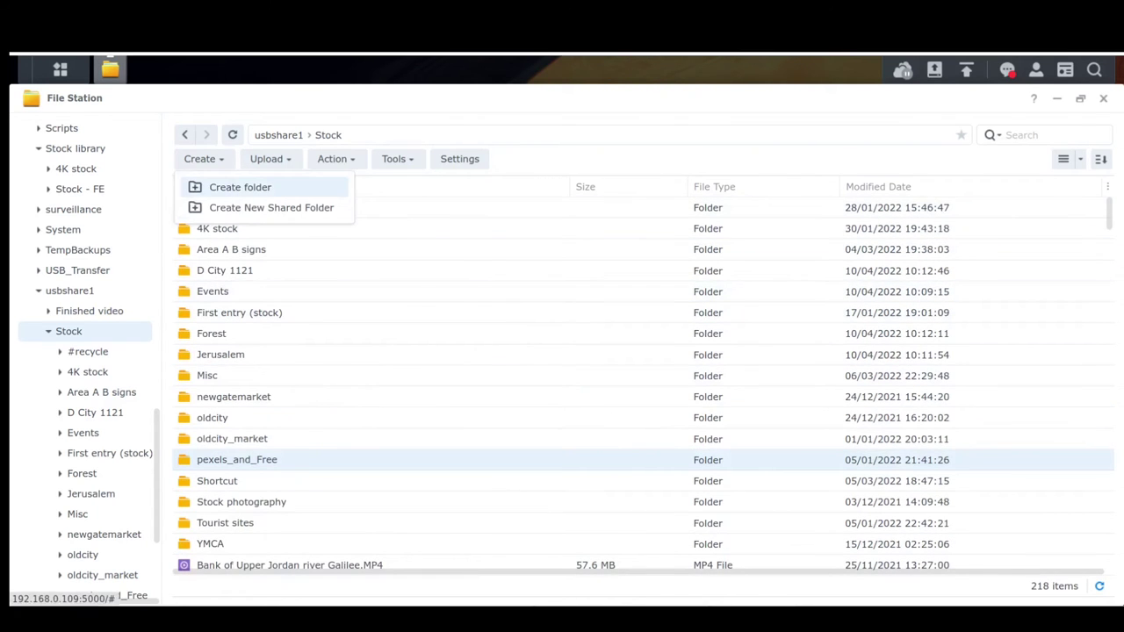
pyautogui.click(237, 186)
pyautogui.write('Haas ')
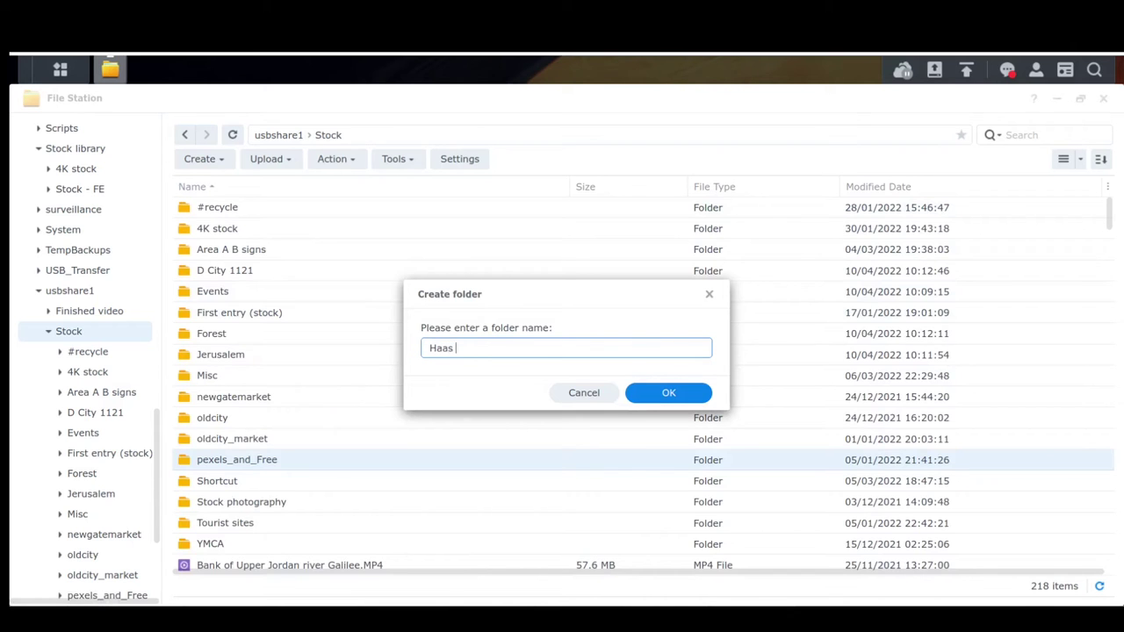
pyautogui.write('promenade 0122')
pyautogui.press('Return')
pyautogui.scroll(-10, 338, 395)
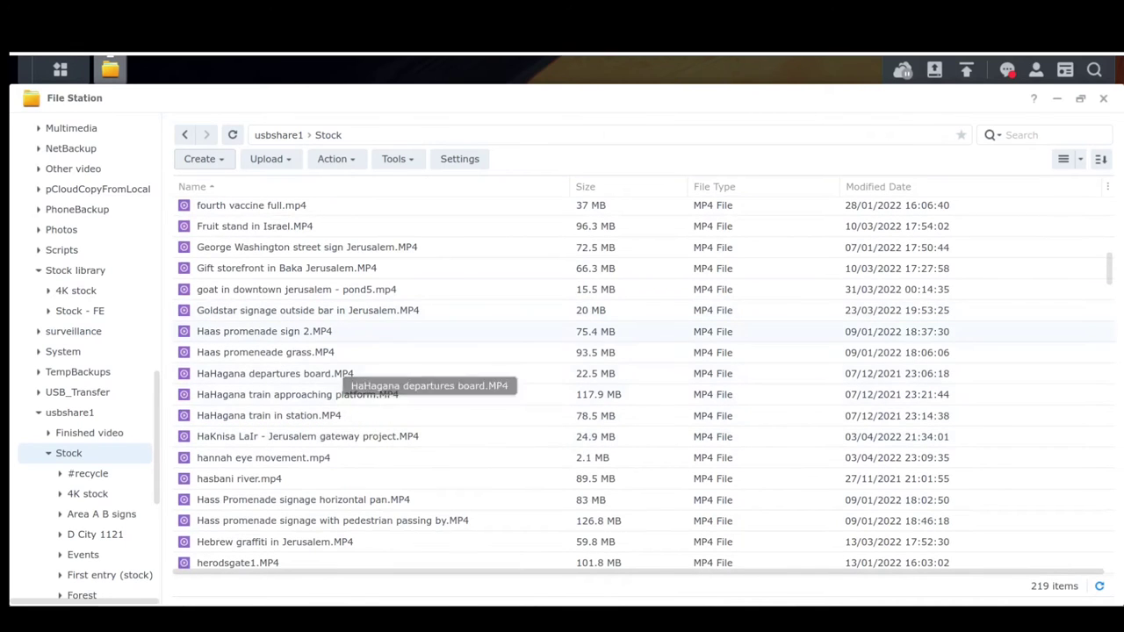
# Cut the Haas promenade sign 2 and grass clips and paste them into Haas promenade 0122.
pyautogui.click(303, 331)
pyautogui.keyDown('shift'); pyautogui.click(303, 352); pyautogui.keyUp('shift')
pyautogui.rightClick(303, 352)
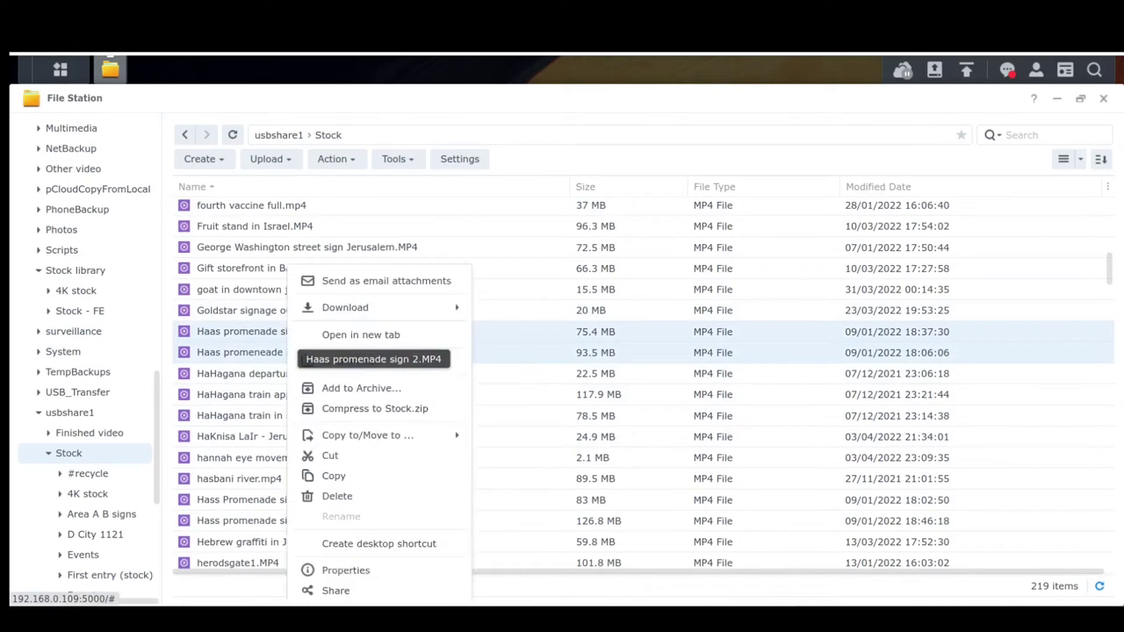
pyautogui.click(327, 454)
pyautogui.scroll(10, 338, 430)
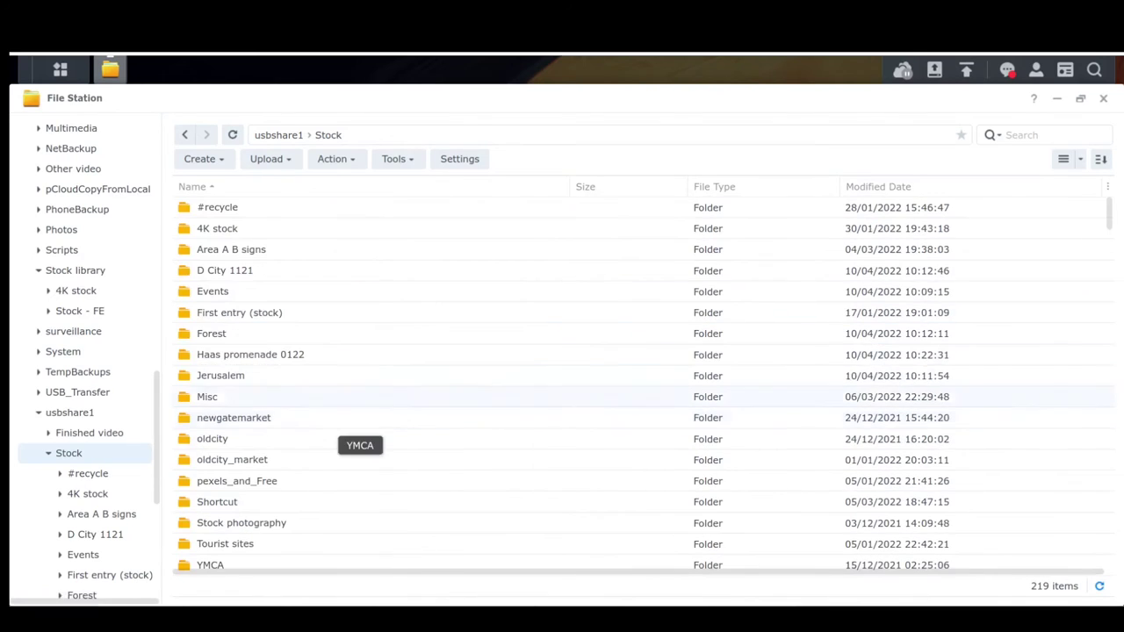
pyautogui.doubleClick(316, 354)
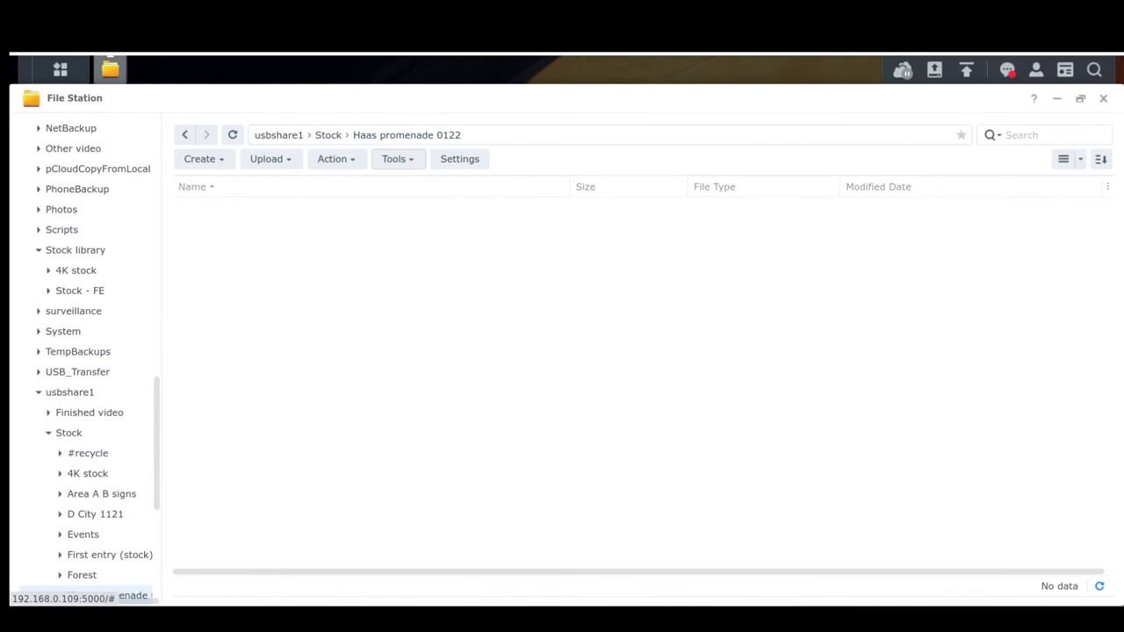
pyautogui.click(336, 159)
pyautogui.click(371, 369)
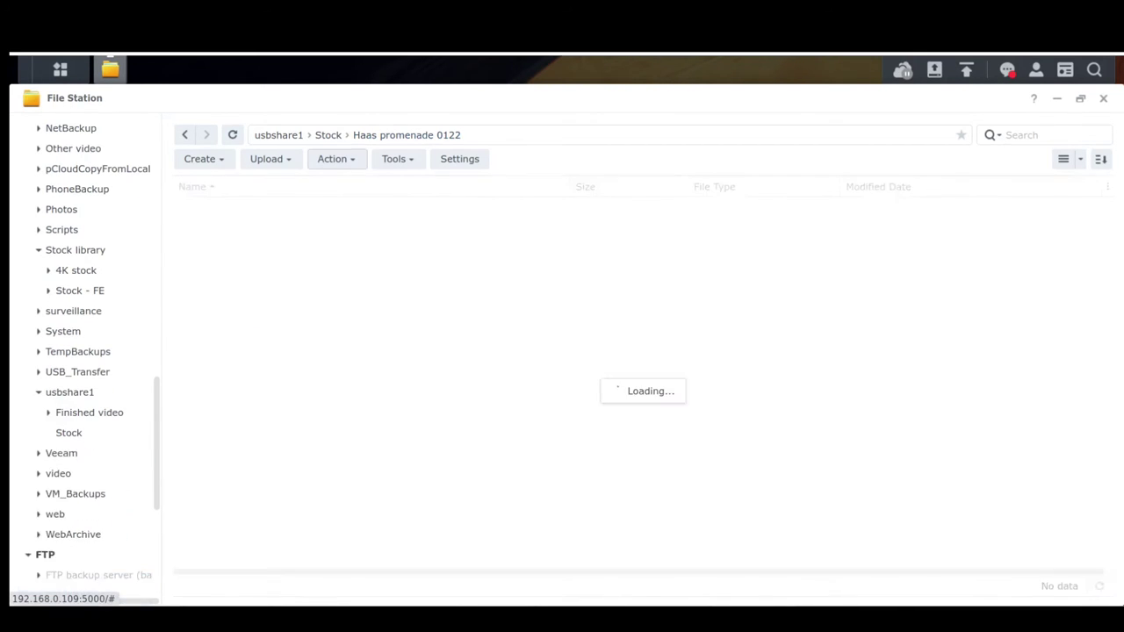
# Move the Haas promenade 0122 folder into Jerusalem, skipping duplicates.
pyautogui.click(327, 135)
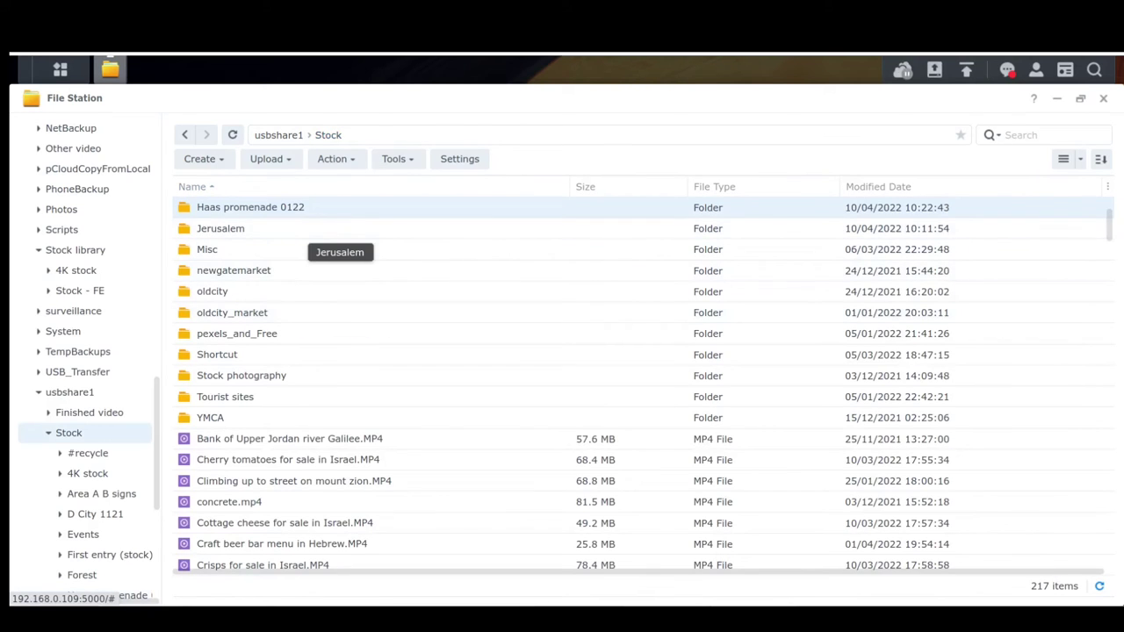
pyautogui.moveTo(263, 208); pyautogui.dragTo(274, 229)
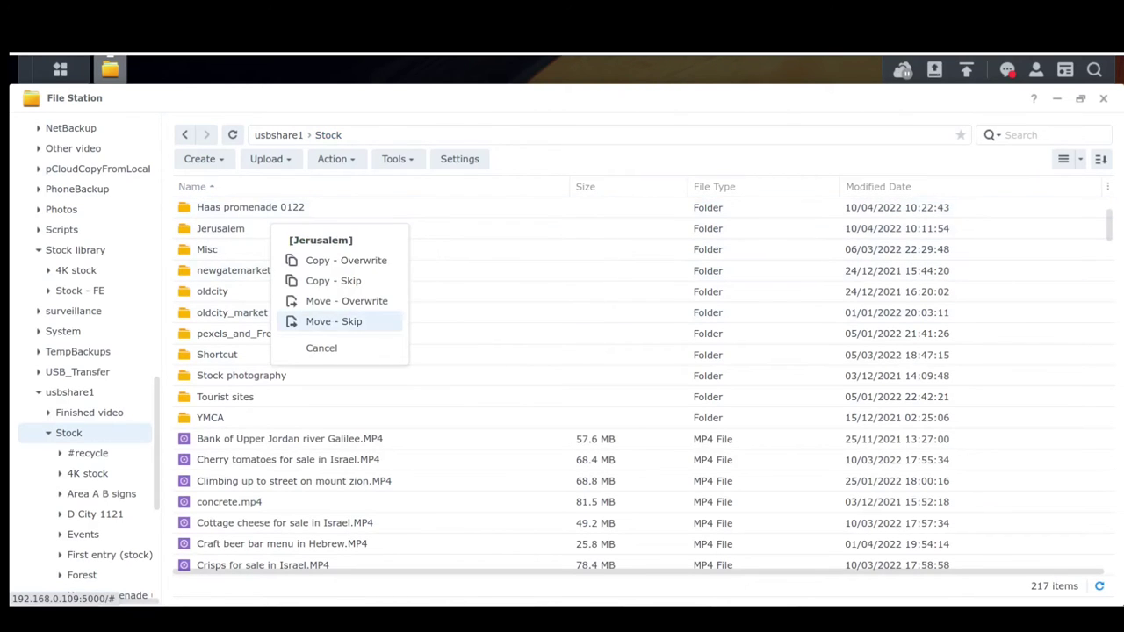
pyautogui.click(335, 321)
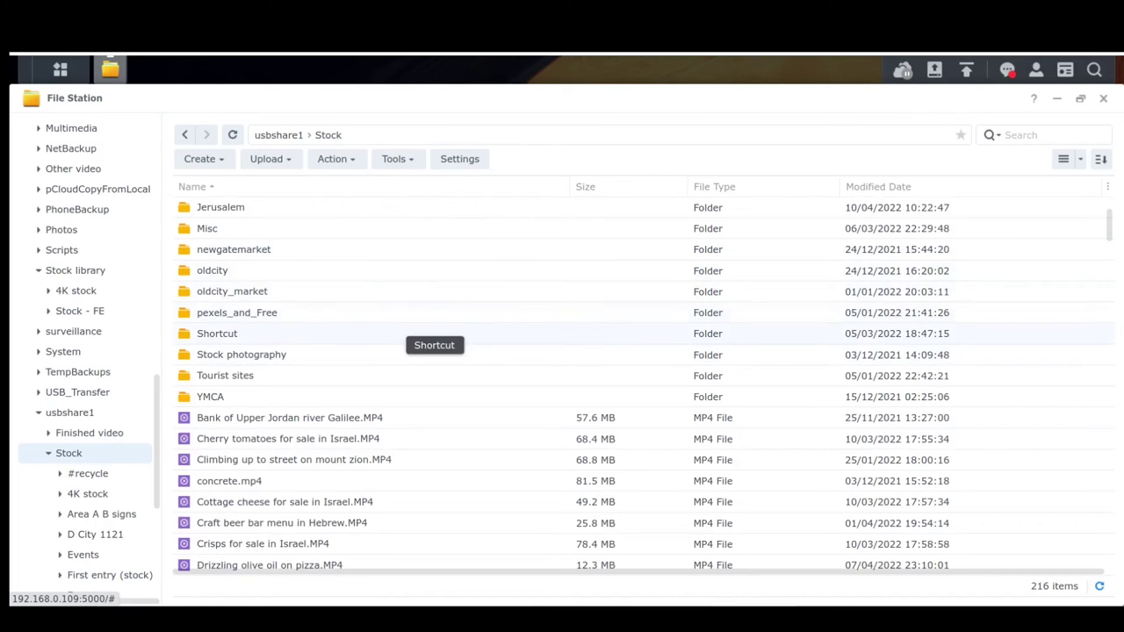
pyautogui.doubleClick(255, 210)
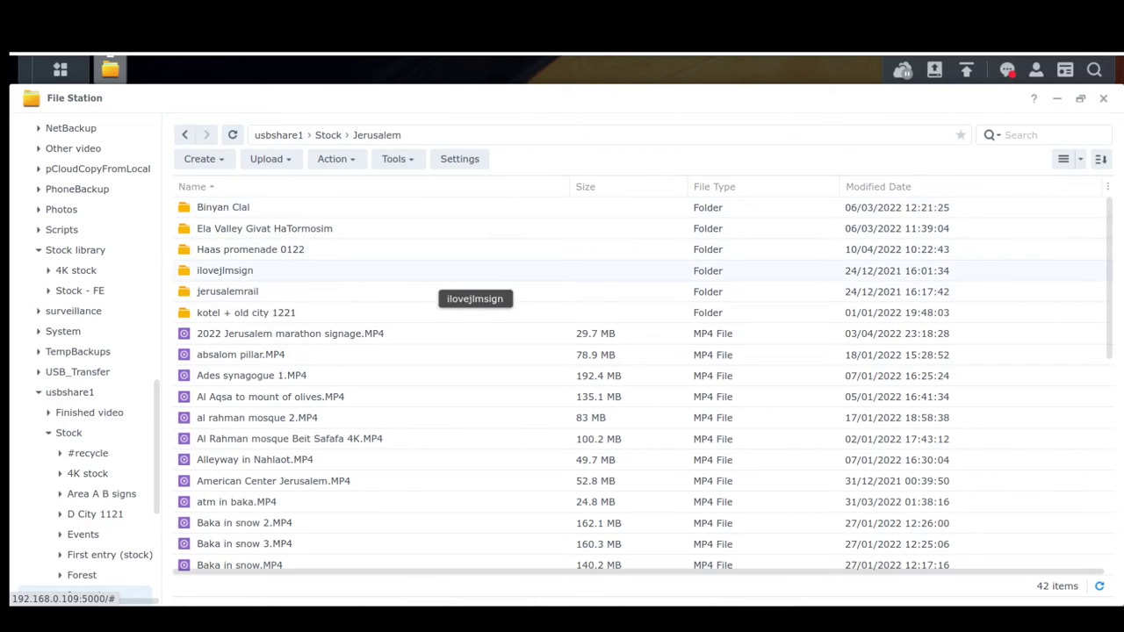
pyautogui.scroll(-5, 422, 360)
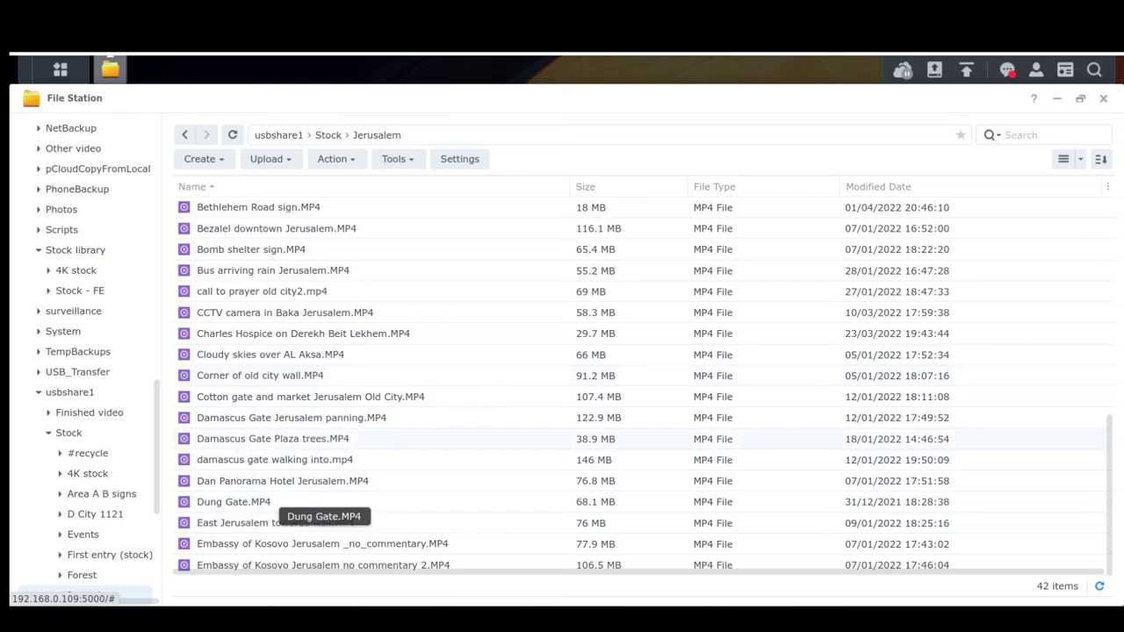
pyautogui.click(329, 135)
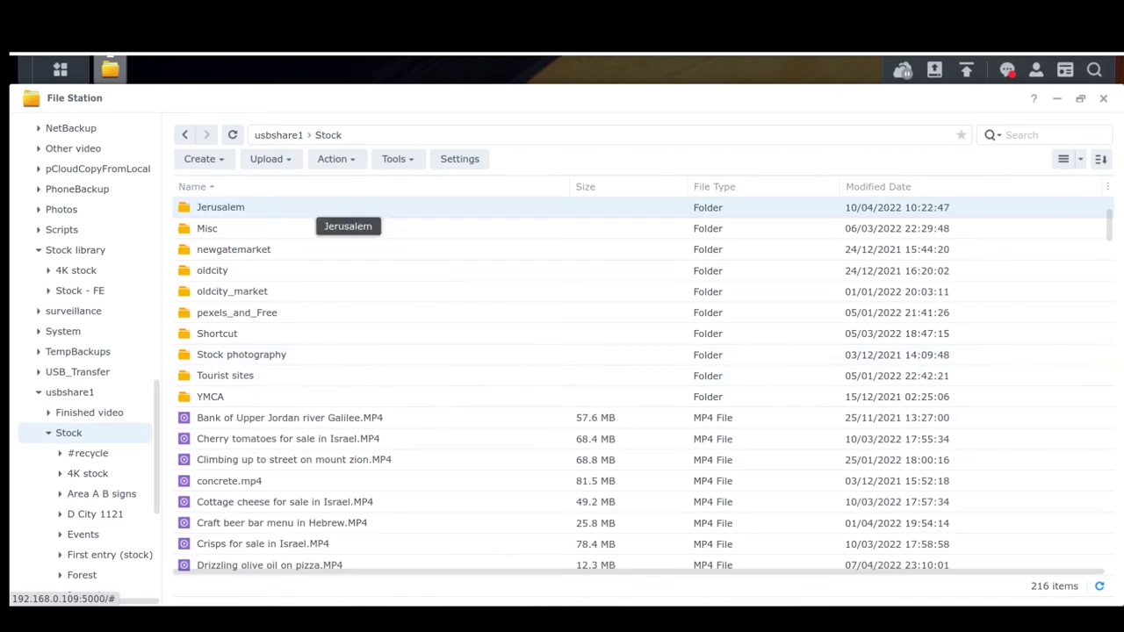
pyautogui.scroll(-10, 377, 369)
pyautogui.scroll(-3, 343, 333)
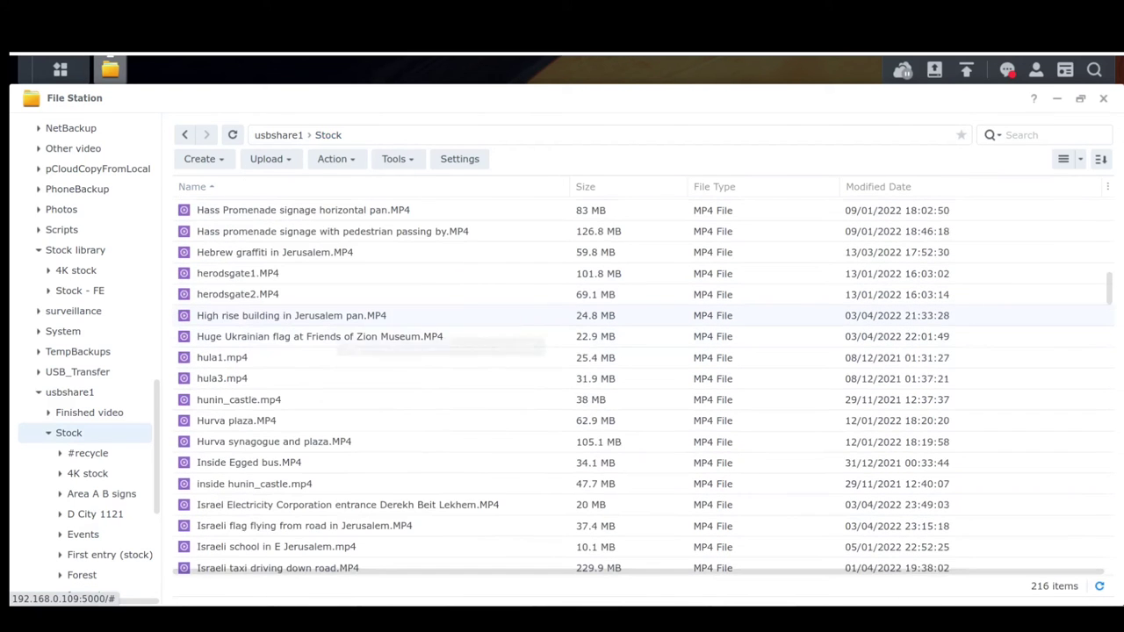
pyautogui.scroll(12, 386, 338)
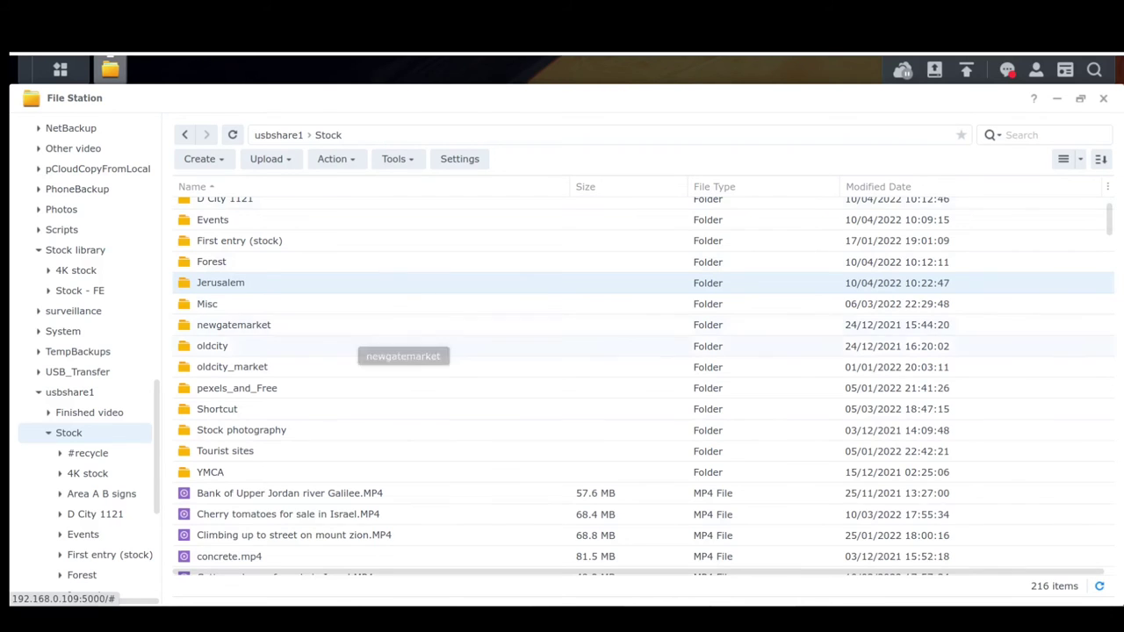
pyautogui.scroll(3, 412, 351)
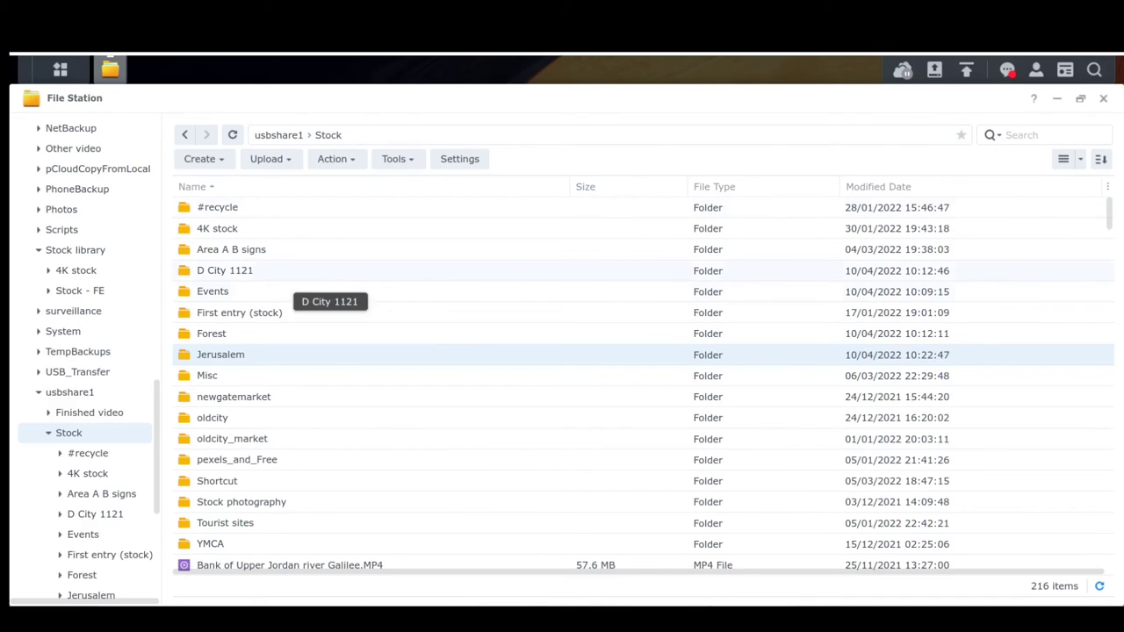
pyautogui.click(289, 271)
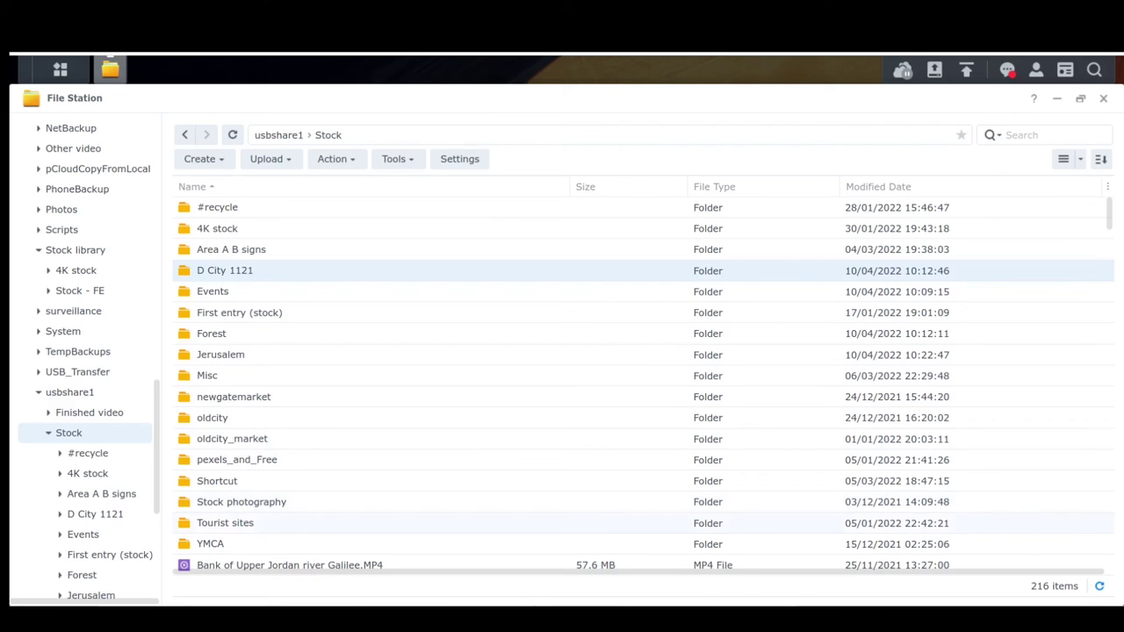
pyautogui.scroll(-10, 562, 404)
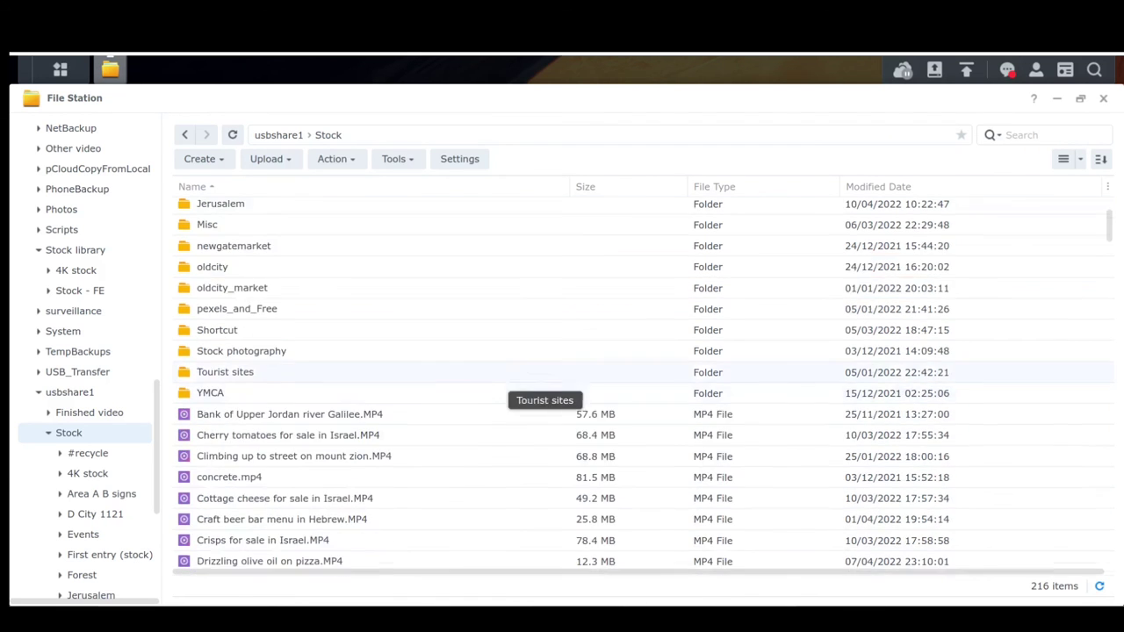
pyautogui.scroll(10, 562, 404)
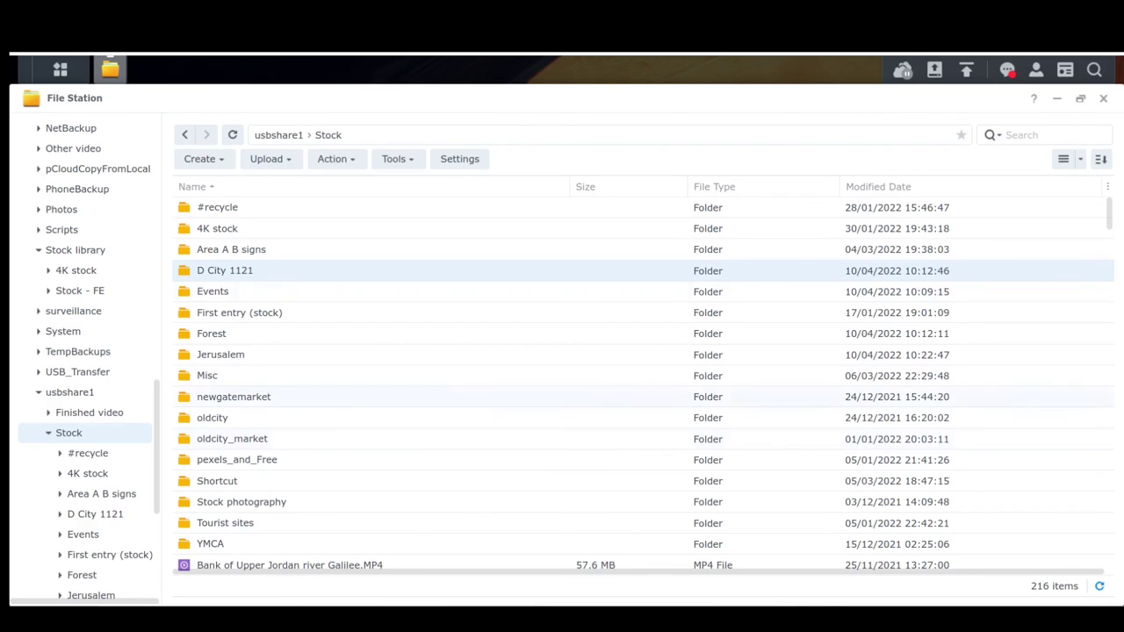
# Open the Forest folder and copy forest1.mp4.
pyautogui.doubleClick(254, 334)
pyautogui.rightClick(227, 214)
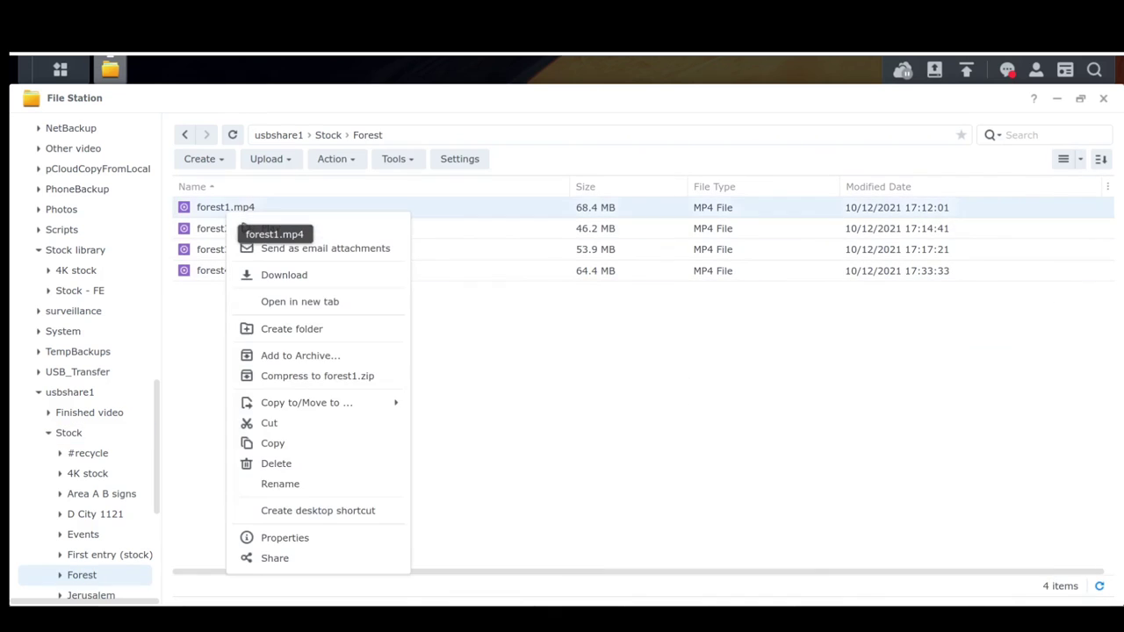
pyautogui.click(272, 443)
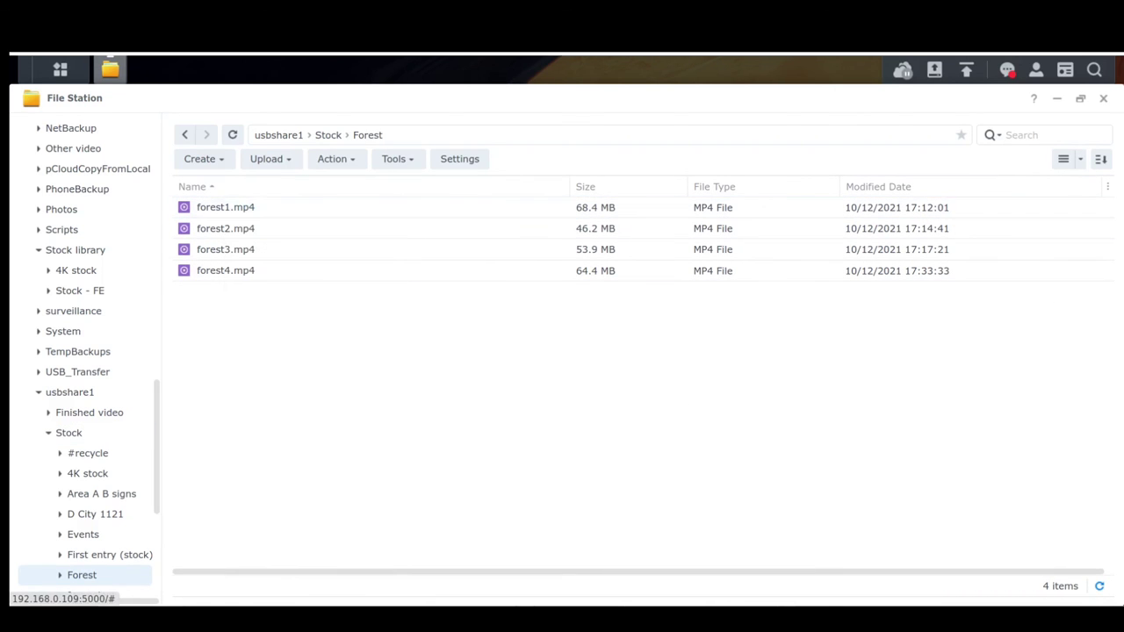